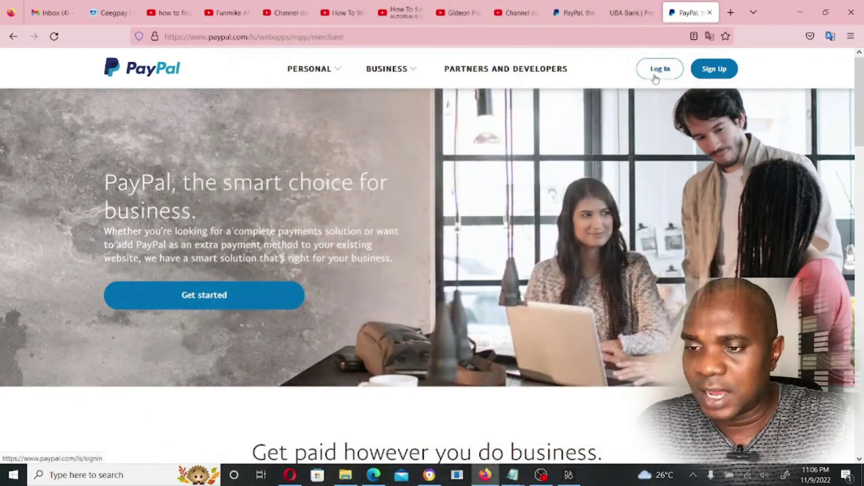
# - Begin PayPal sign-in, have a one-time login code emailed, and switch to the Gmail inbox
pyautogui.click(655, 78)
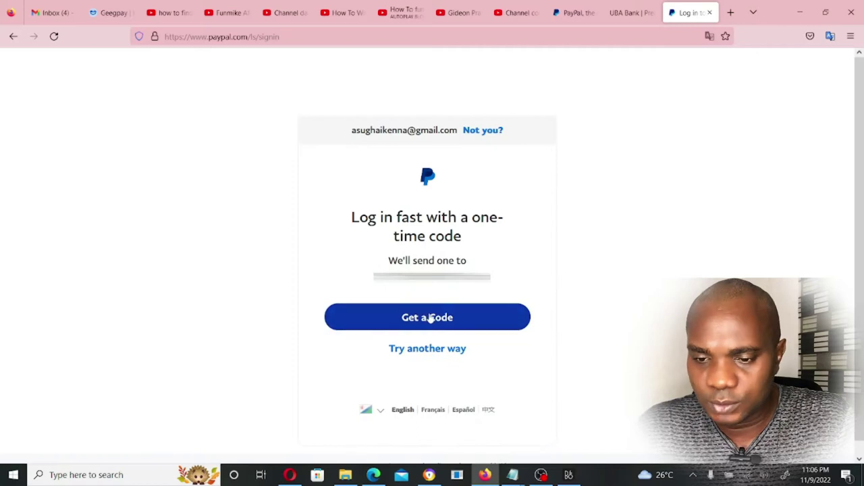
pyautogui.click(430, 319)
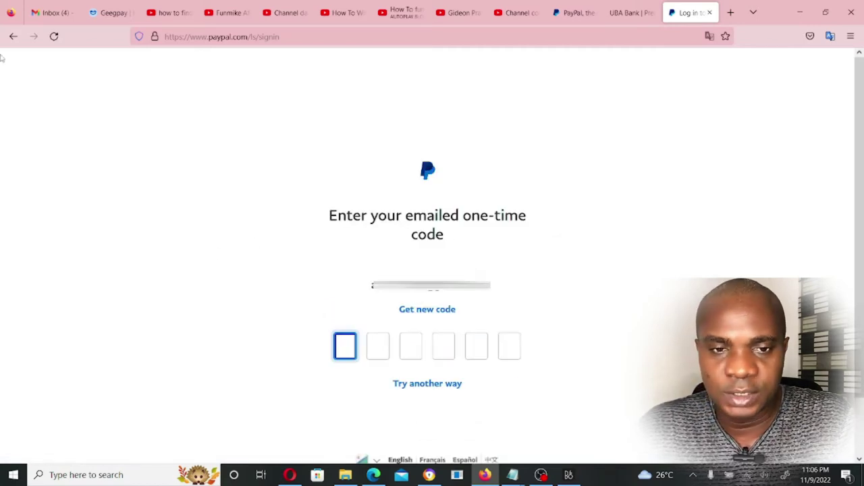
pyautogui.click(40, 14)
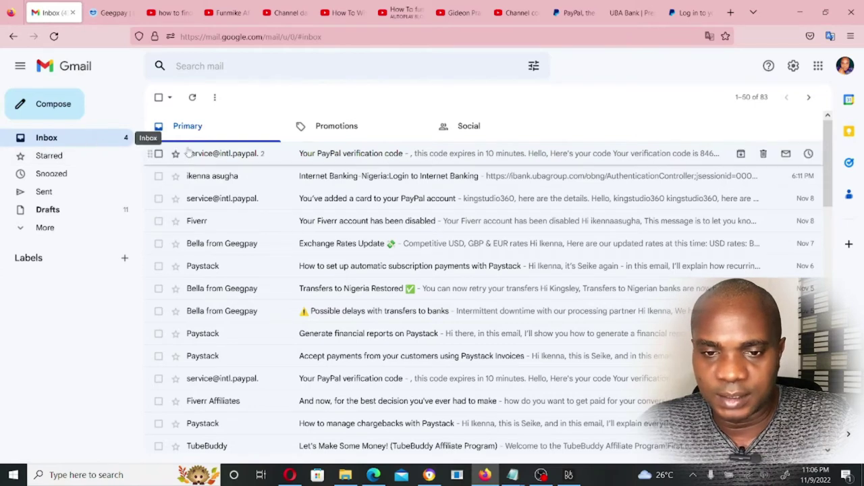
# - Reload Gmail, open PayPal's verification code email, copy the code, and return to PayPal
pyautogui.click(54, 36)
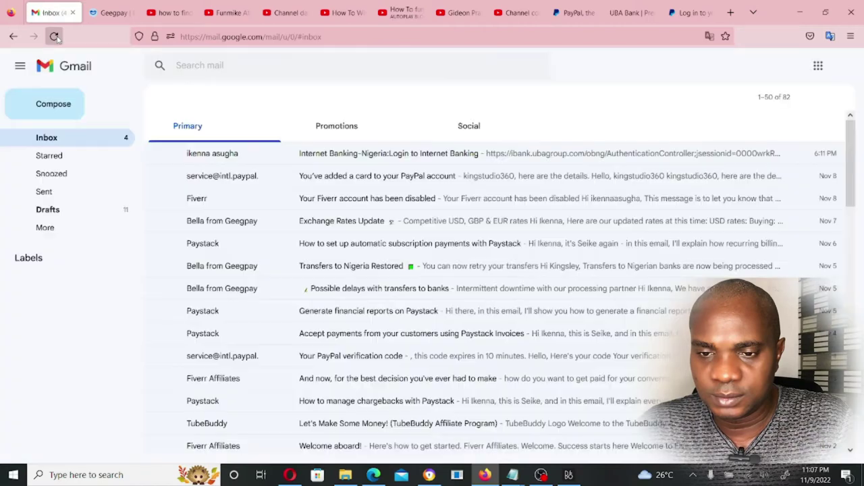
pyautogui.click(54, 37)
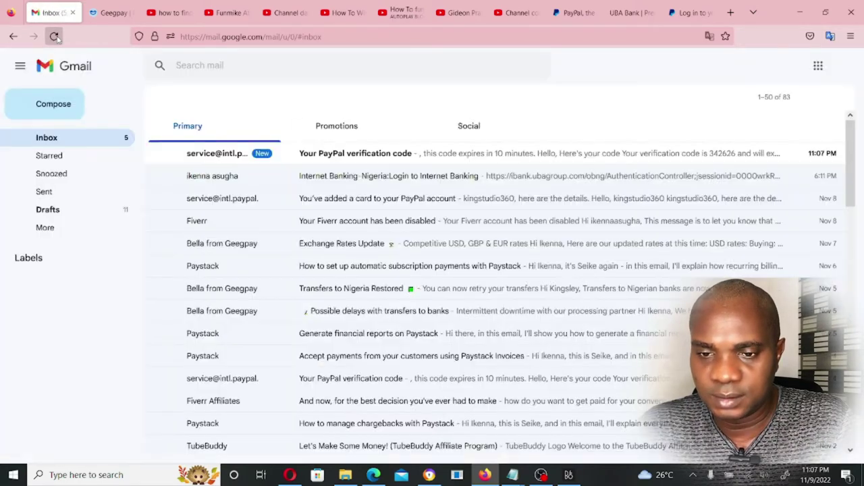
pyautogui.click(342, 157)
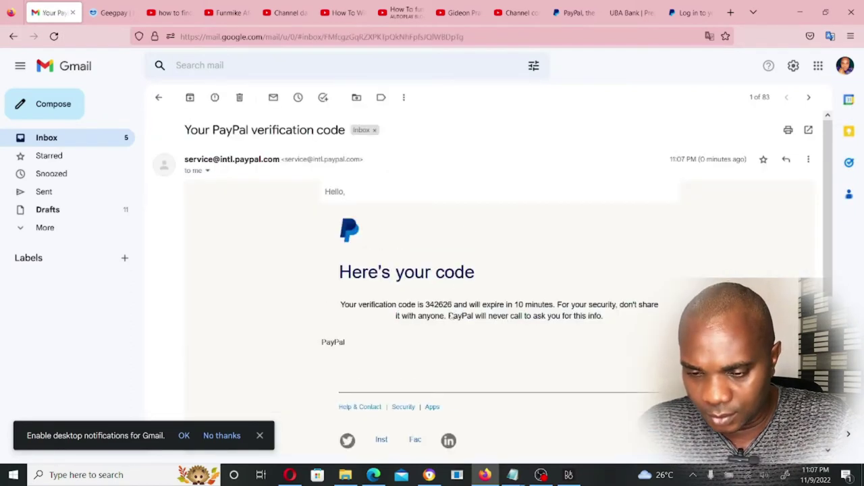
pyautogui.moveTo(453, 307); pyautogui.dragTo(432, 305)
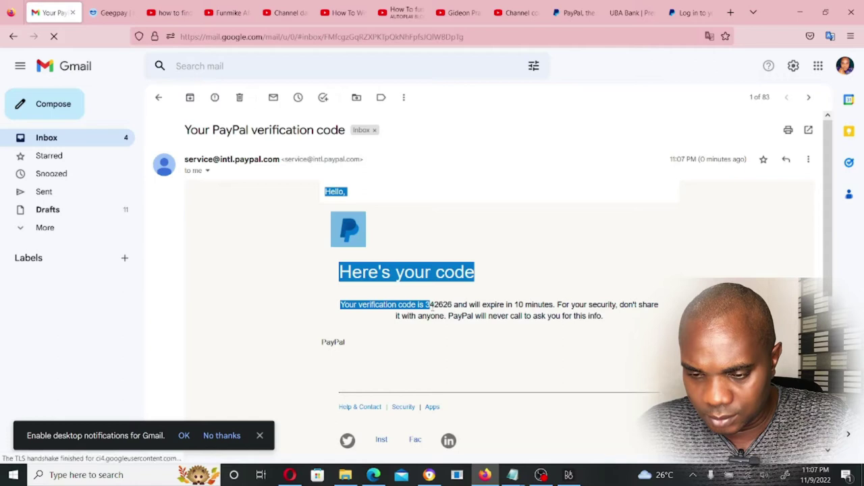
pyautogui.doubleClick(440, 304)
pyautogui.click(690, 12)
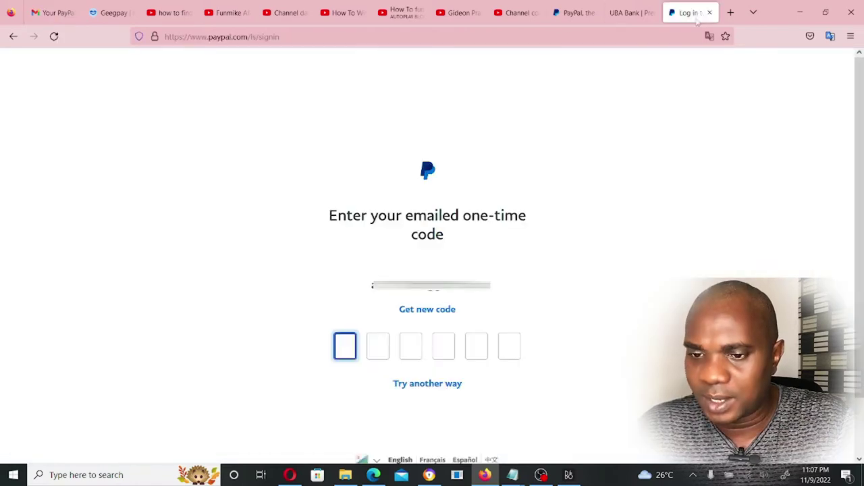
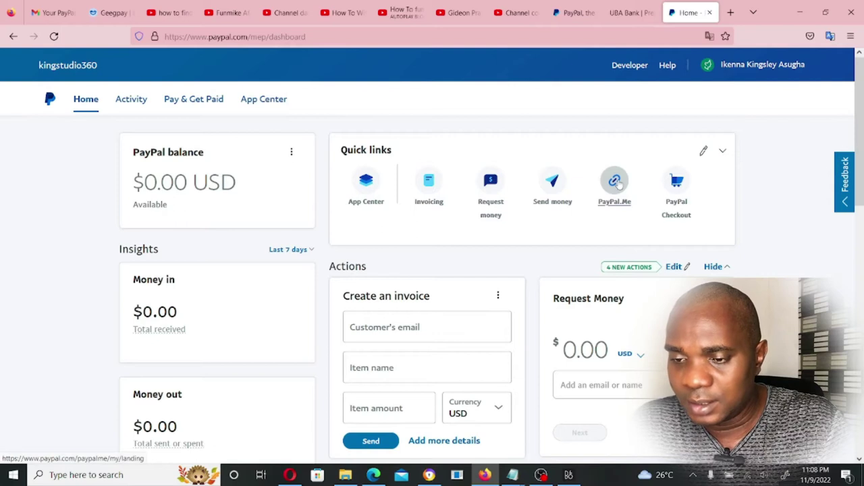
# - Paste the emailed code into the six code boxes to reach the PayPal dashboard
pyautogui.click(618, 185)
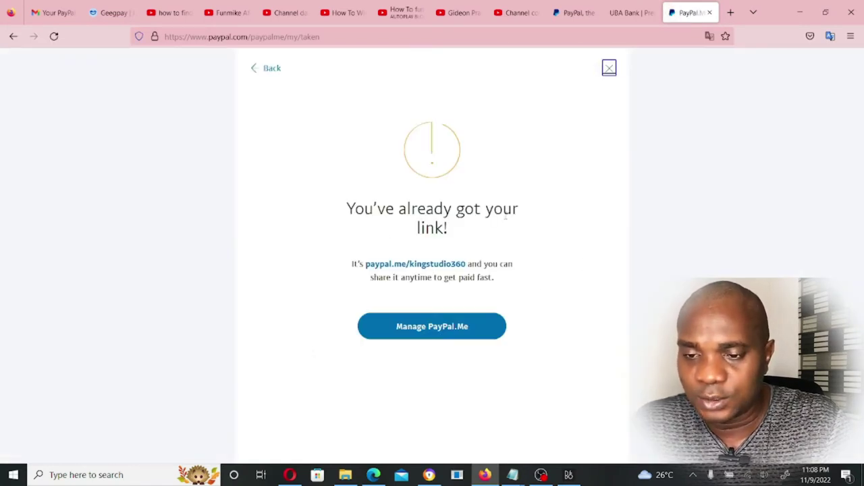
pyautogui.moveTo(465, 264); pyautogui.dragTo(392, 276)
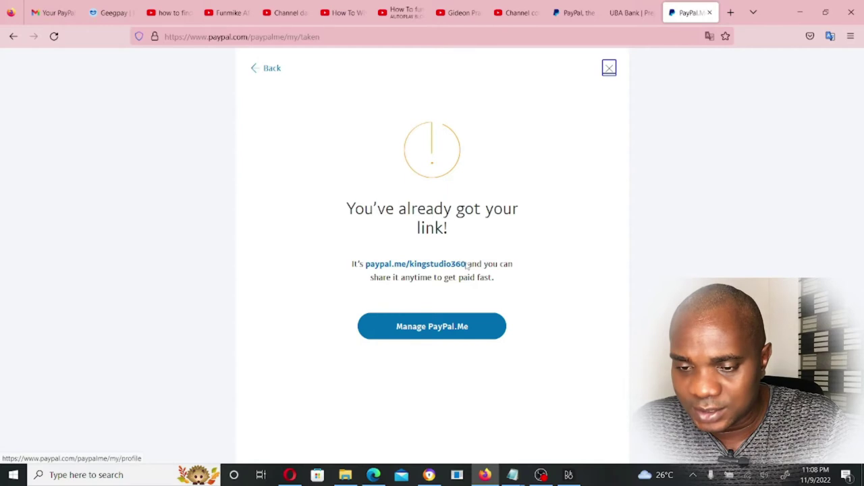
pyautogui.moveTo(348, 303); pyautogui.dragTo(315, 301)
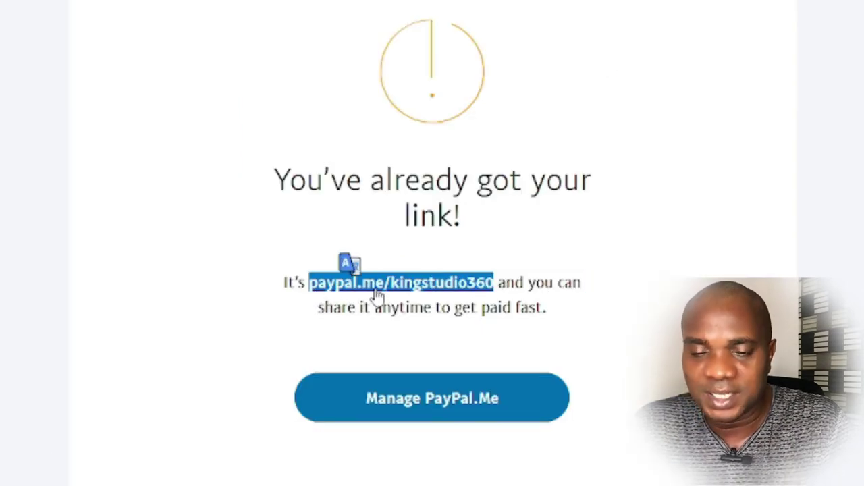
pyautogui.click(692, 270)
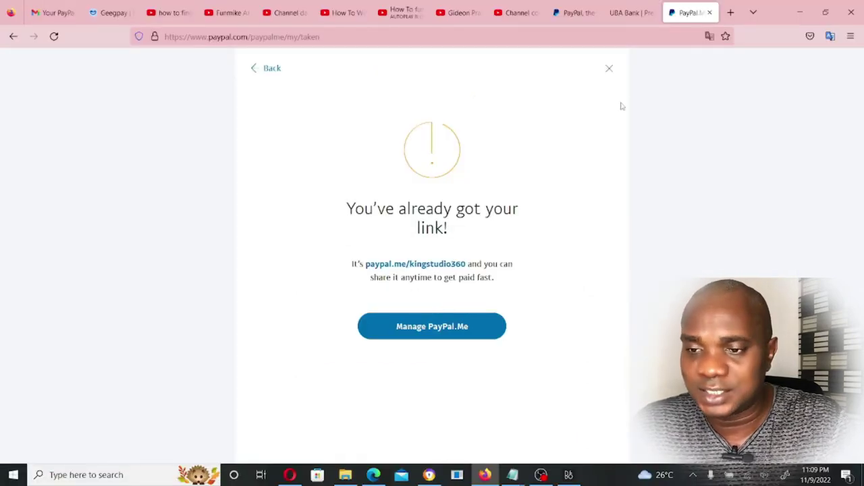
pyautogui.click(610, 70)
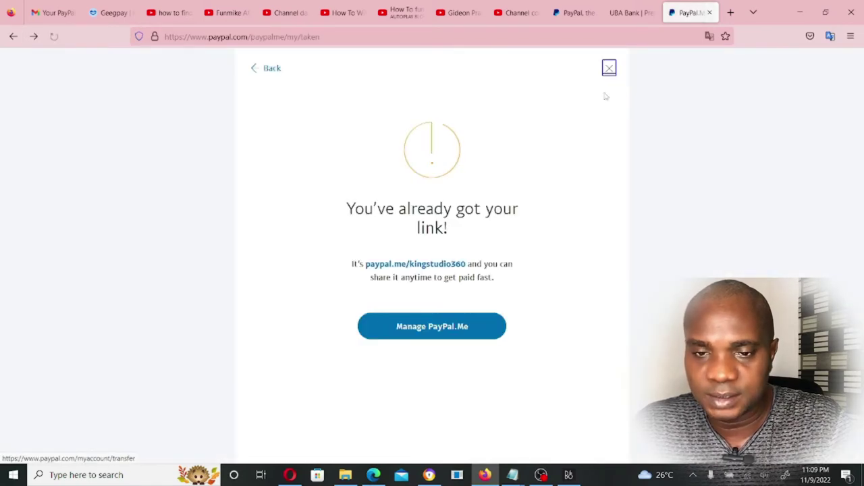
pyautogui.click(267, 69)
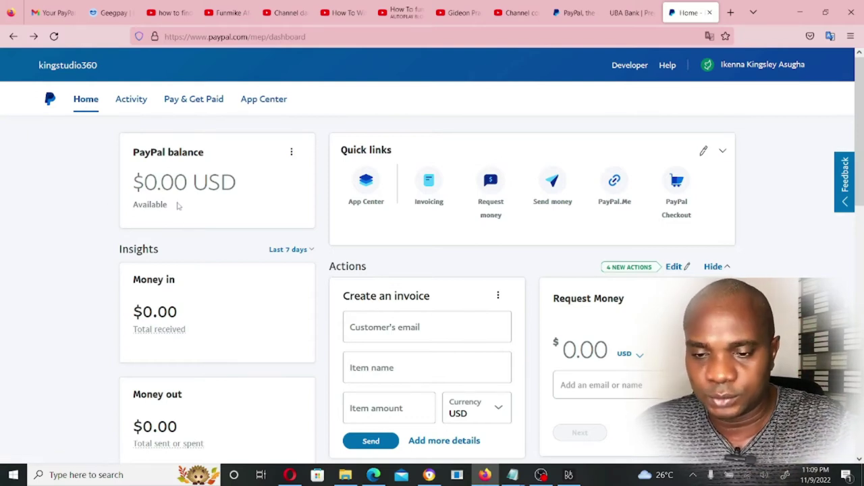
# - Open PayPal's Request payment page through the Request money quick link
pyautogui.click(190, 101)
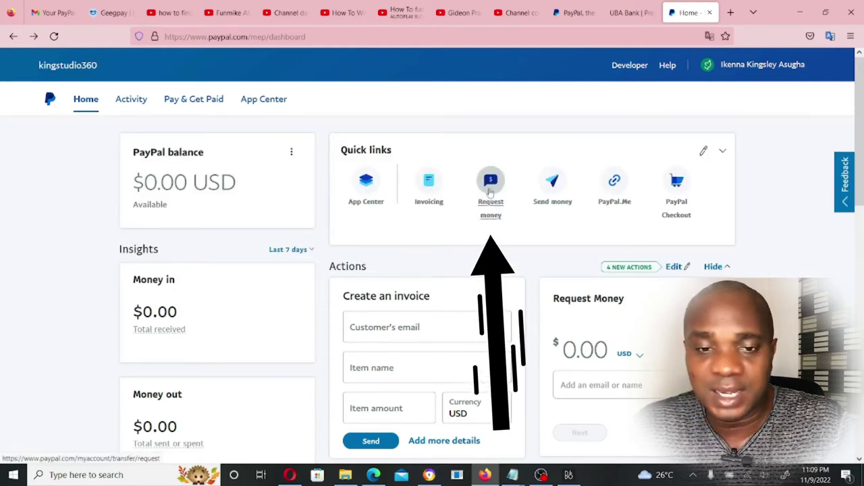
pyautogui.click(212, 101)
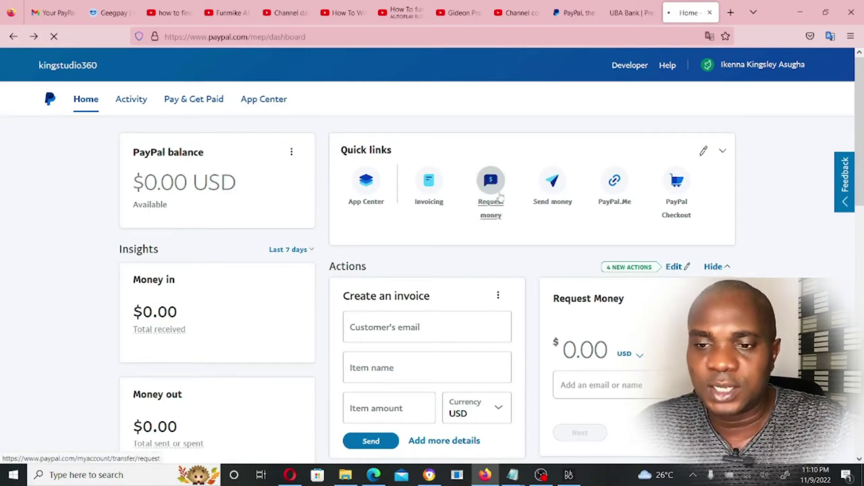
pyautogui.click(499, 196)
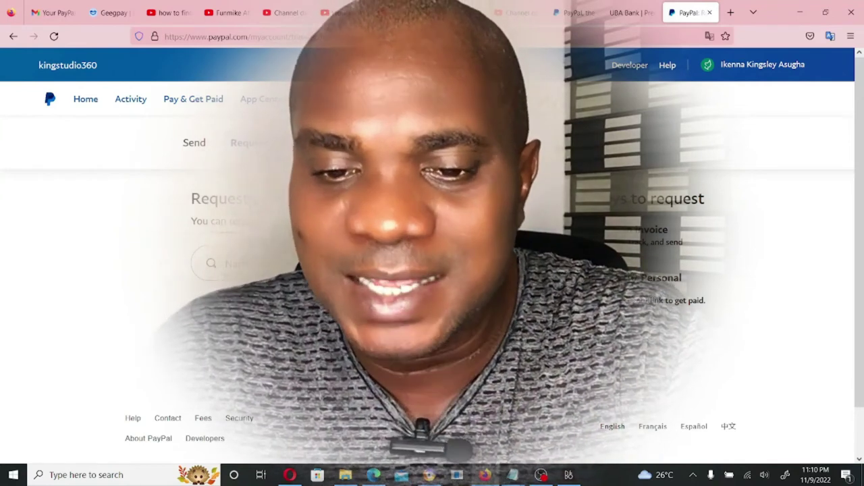
# - Paste the recipient's email address as the request recipient and continue to the amount screen
pyautogui.click(216, 263)
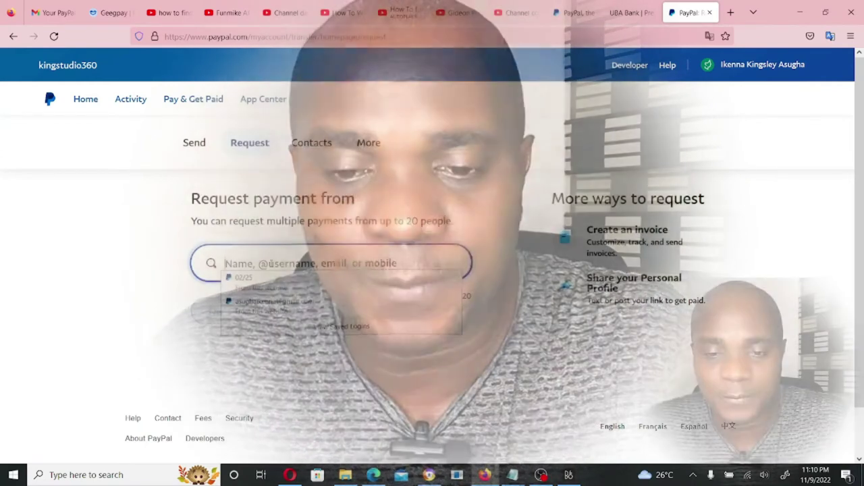
pyautogui.click(269, 264)
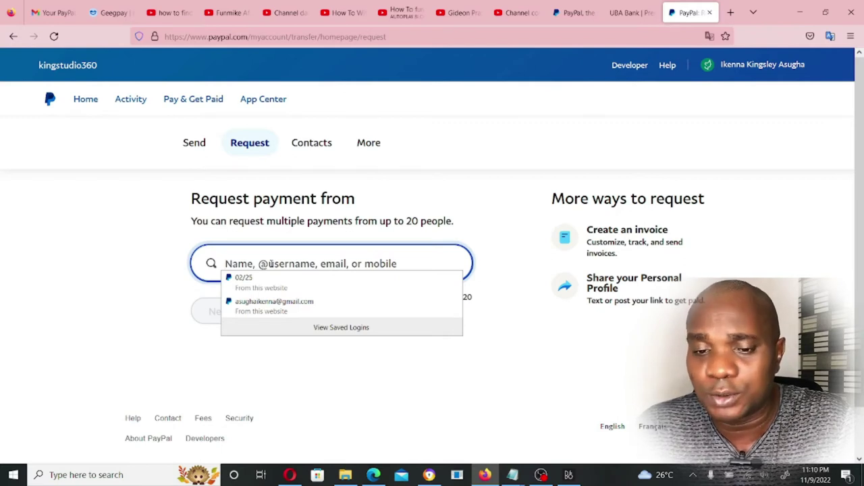
pyautogui.click(153, 306)
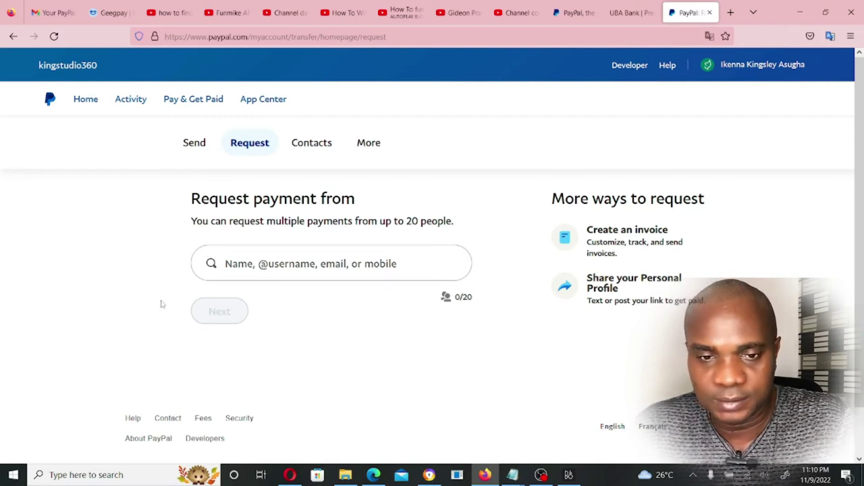
pyautogui.click(231, 269)
pyautogui.hotkey('ctrl', 'v')
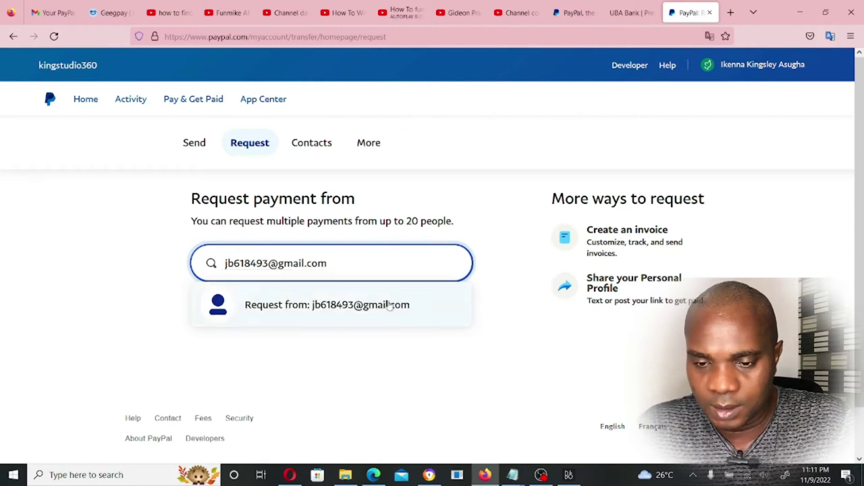
pyautogui.click(391, 305)
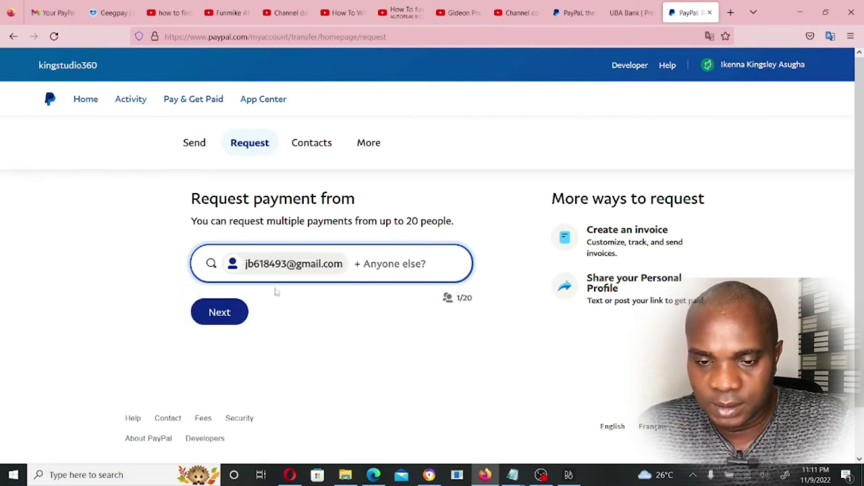
pyautogui.click(215, 312)
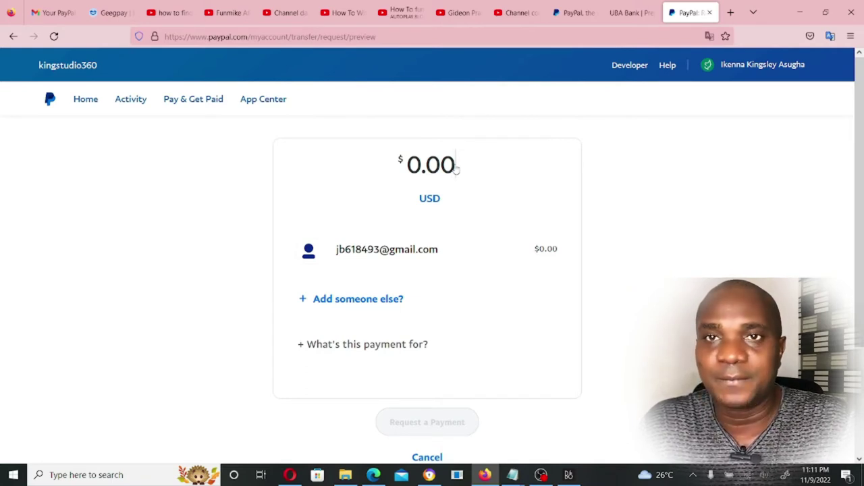
# - Enter 500 to set the request amount to $5.00 USD and submit the payment request
pyautogui.write('500')
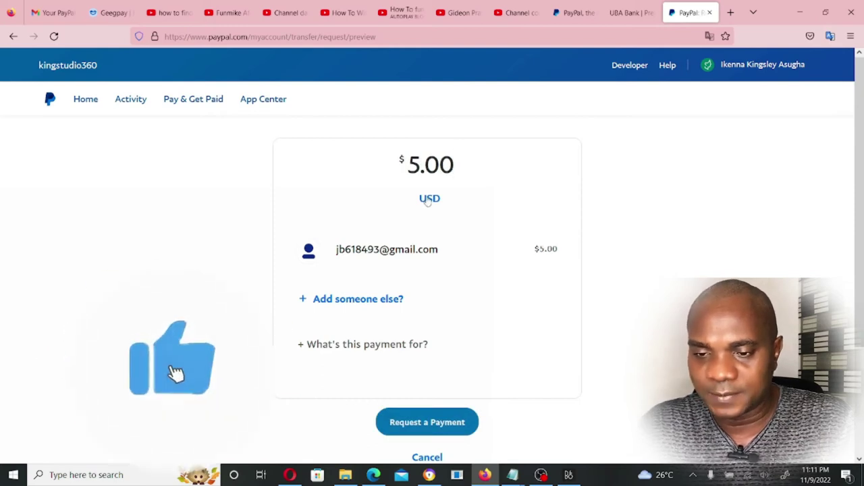
pyautogui.scroll(-1, 397, 241)
pyautogui.scroll(-3, 396, 242)
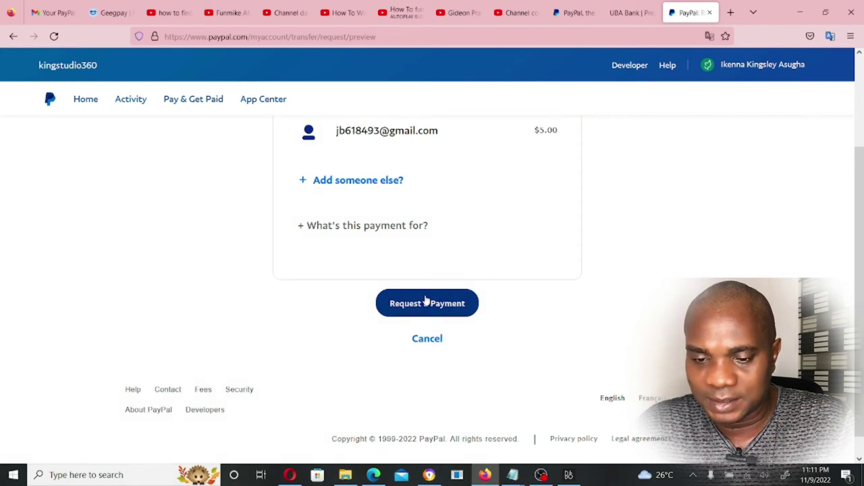
pyautogui.click(424, 301)
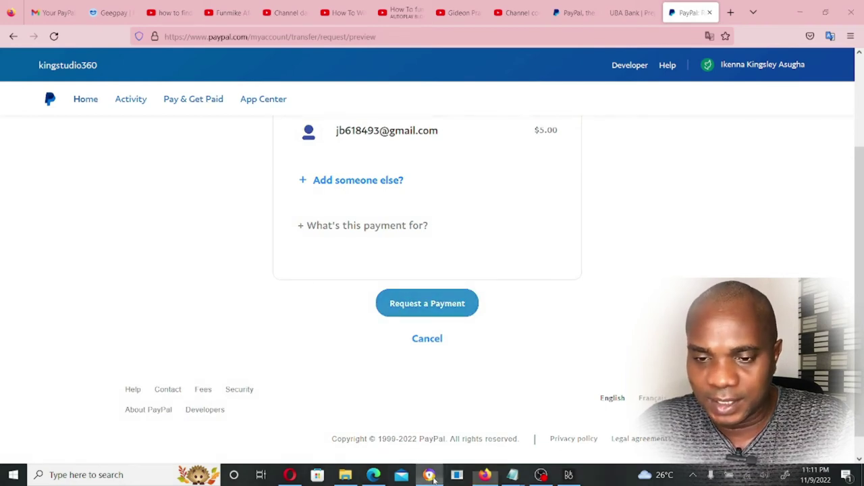
pyautogui.click(433, 475)
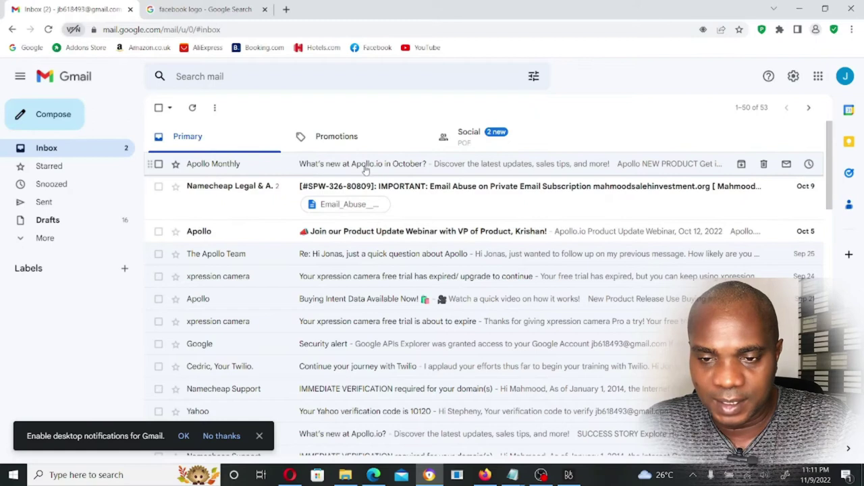
# - Trash the Namecheap and Apollo webinar emails in Gmail, then minimize Gmail to reveal PayPal
pyautogui.click(158, 186)
pyautogui.click(158, 231)
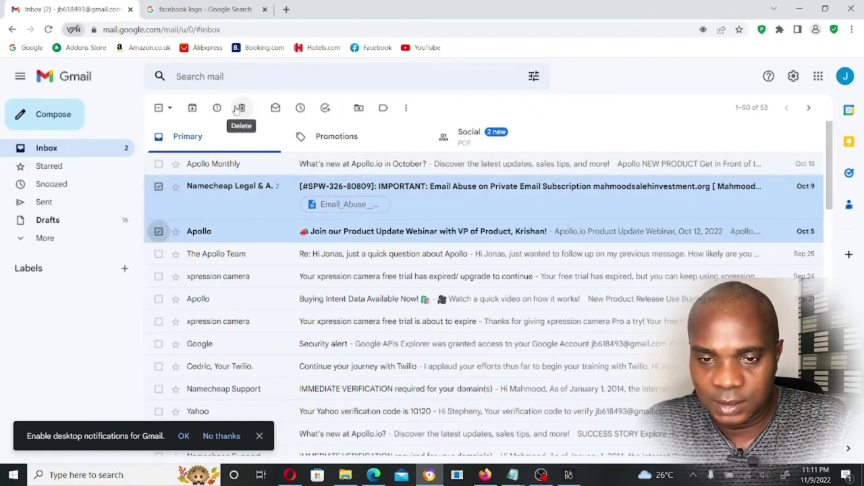
pyautogui.click(239, 108)
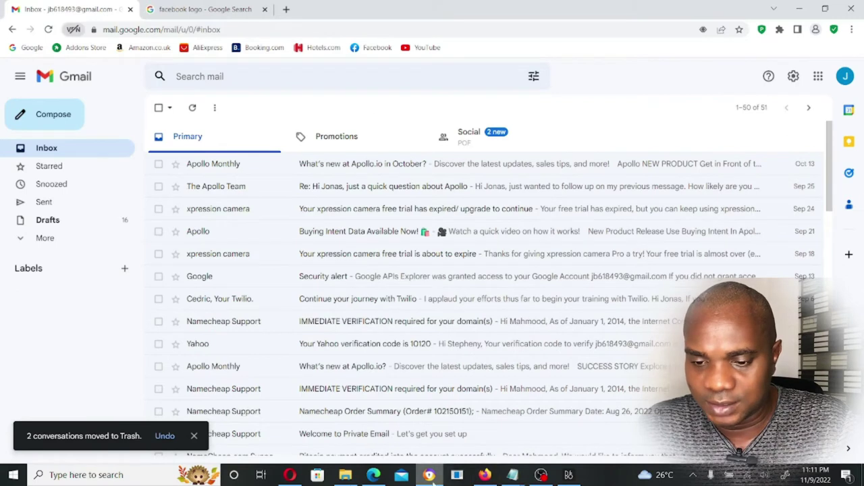
pyautogui.click(430, 474)
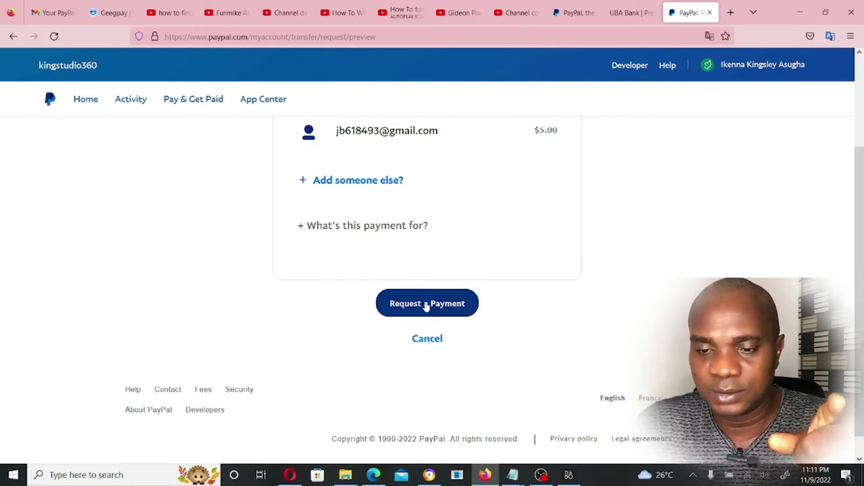
# - Send the $5.00 USD request, review the confirmation's recipient address, and bring Gmail forward
pyautogui.click(426, 306)
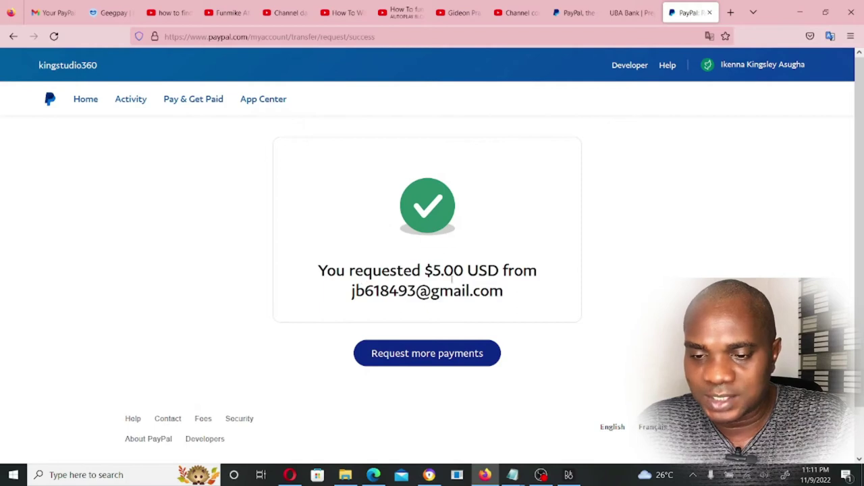
pyautogui.moveTo(347, 297); pyautogui.dragTo(530, 315)
pyautogui.click(530, 314)
pyautogui.scroll(-1, 555, 355)
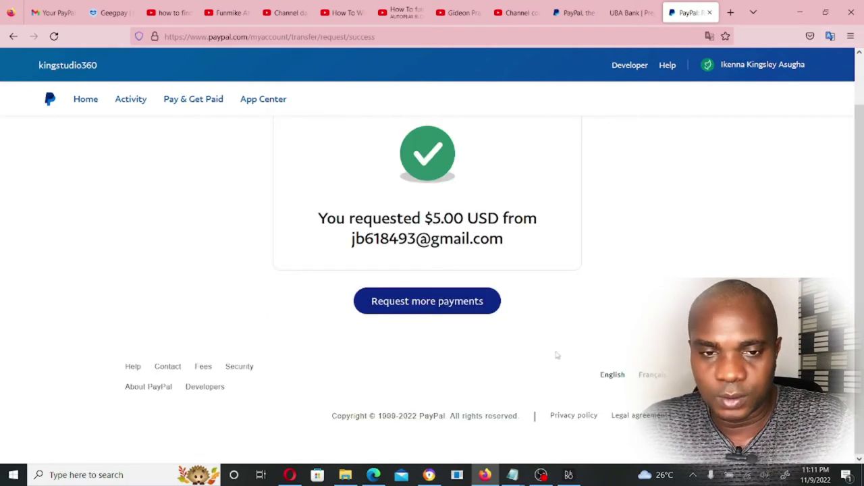
pyautogui.click(430, 476)
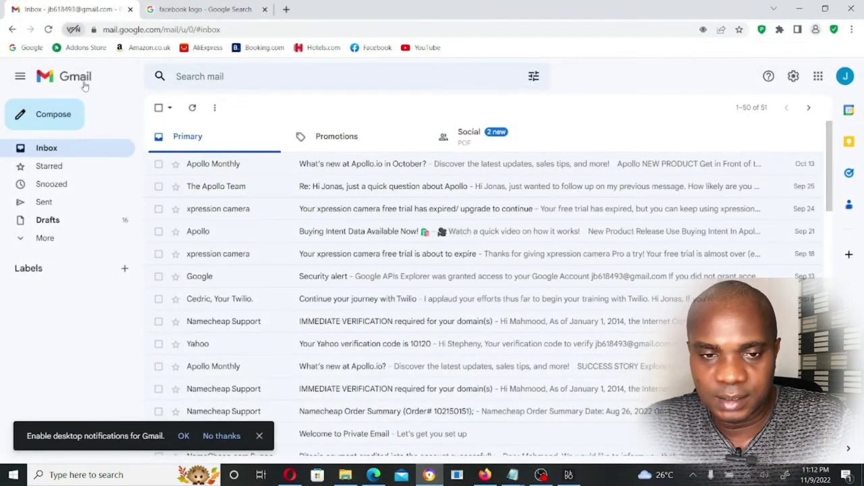
# - Reload Gmail and open PayPal's 'You've got a money request' email for $5.00 USD
pyautogui.click(48, 30)
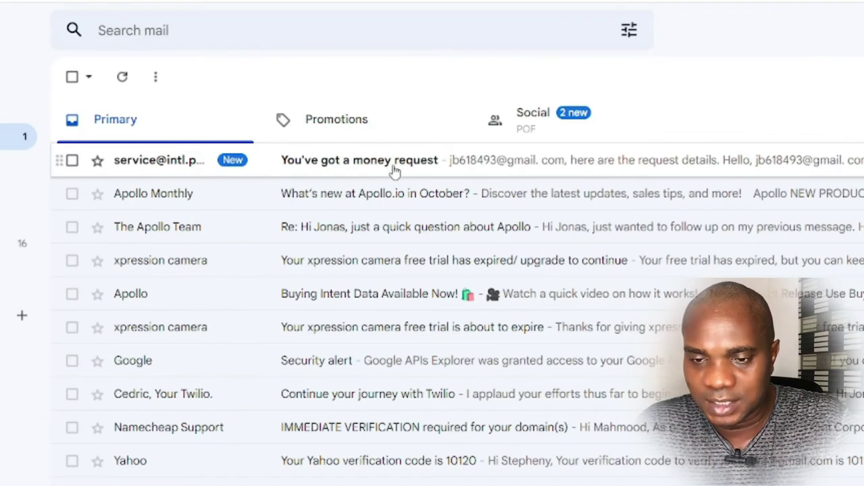
pyautogui.click(395, 172)
pyautogui.scroll(-2, 384, 287)
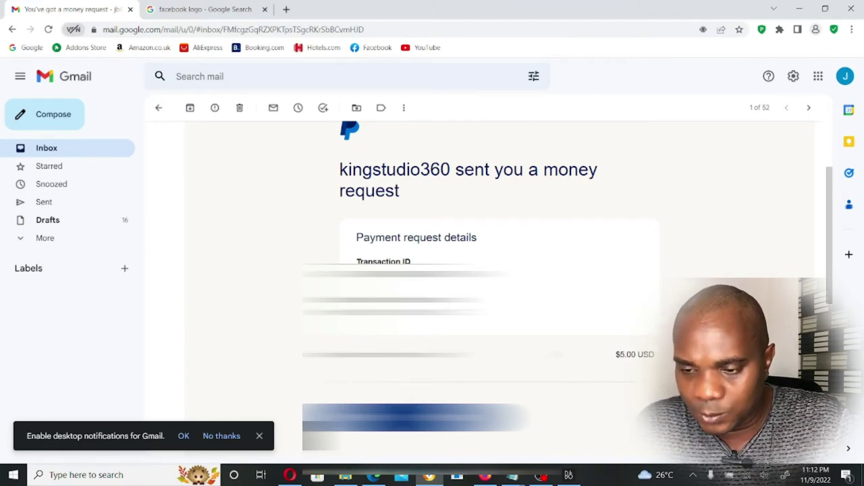
# - Choose Pay Now in the money request email to open PayPal's $5.00 payment page
pyautogui.click(402, 417)
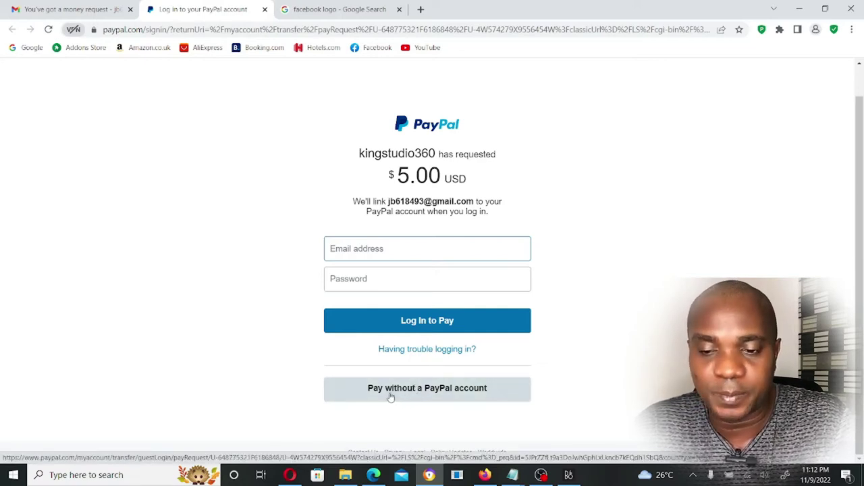
# - Choose to pay as a guest without a PayPal account
pyautogui.click(432, 395)
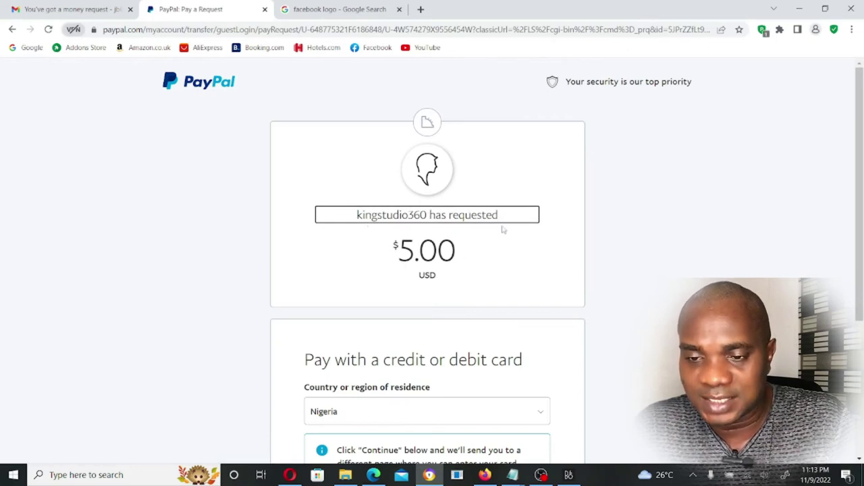
pyautogui.scroll(-2, 420, 260)
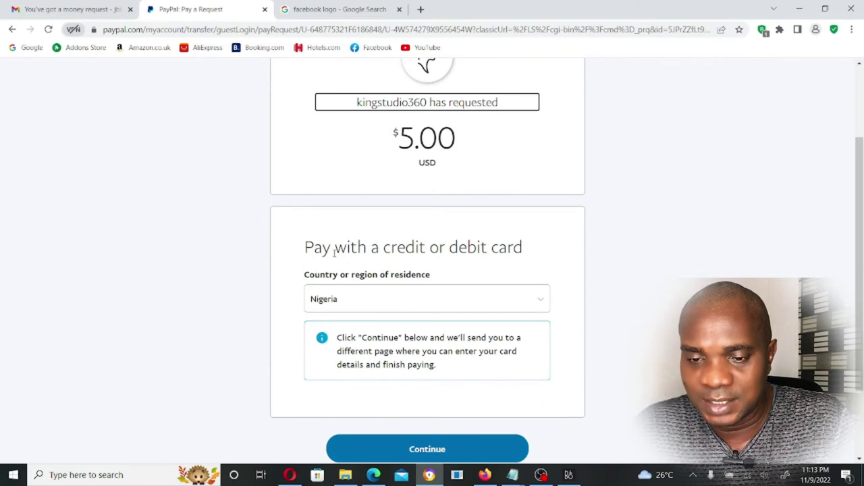
pyautogui.scroll(-2, 473, 240)
# - Keep Nigeria as the country of residence and continue to the $5.00 invoice
pyautogui.click(461, 202)
pyautogui.scroll(-12, 458, 286)
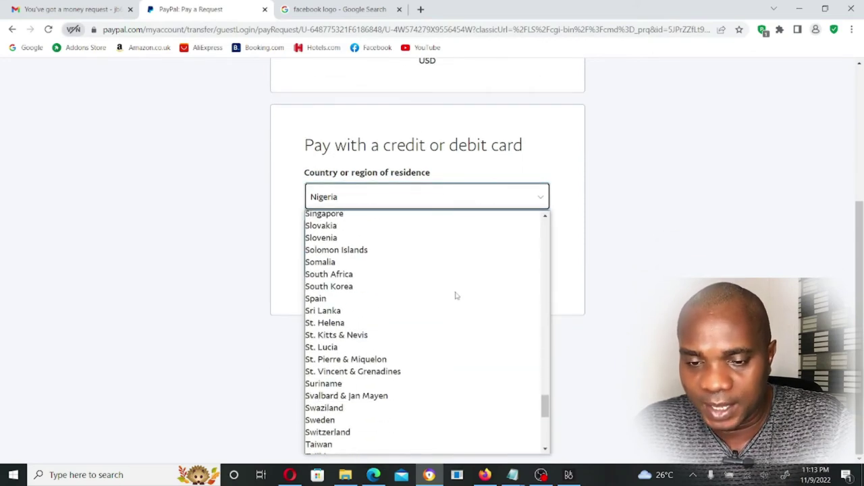
pyautogui.click(702, 270)
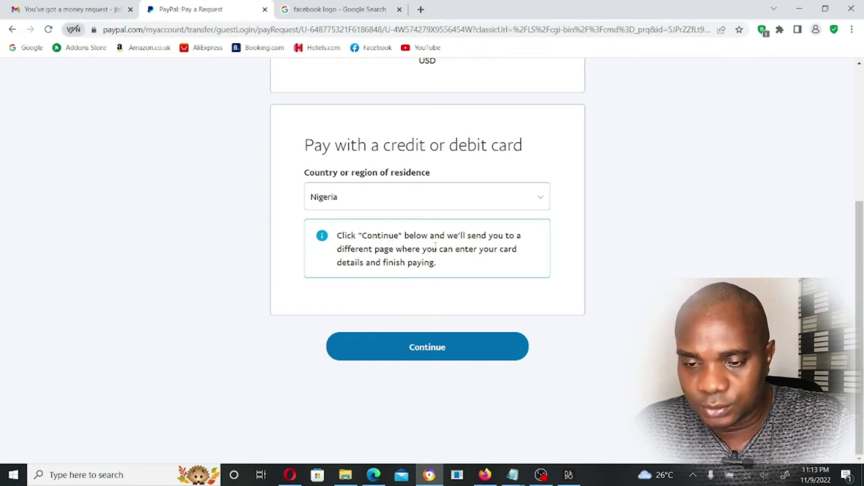
pyautogui.click(415, 352)
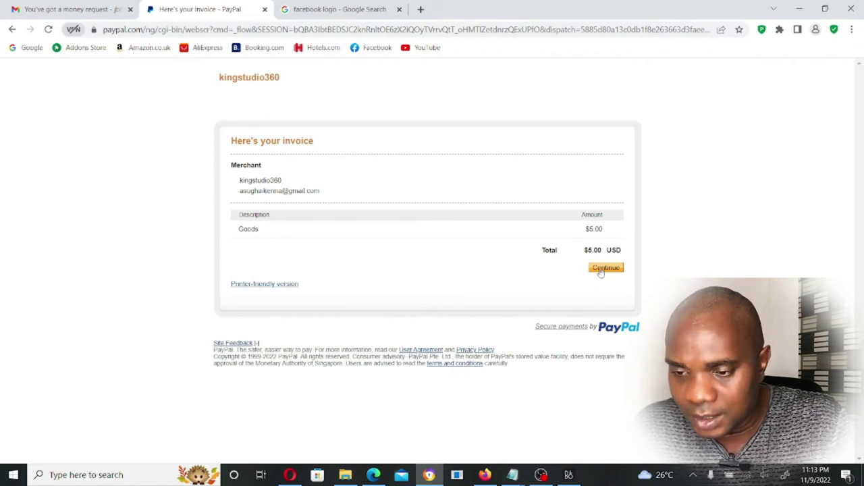
# - Continue past the $5.00 invoice to the debit or credit card payment form
pyautogui.scroll(5, 601, 271)
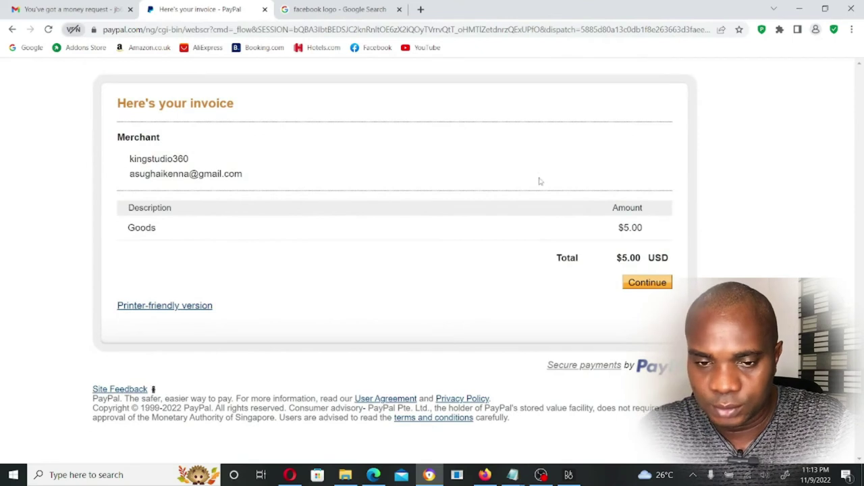
pyautogui.click(647, 283)
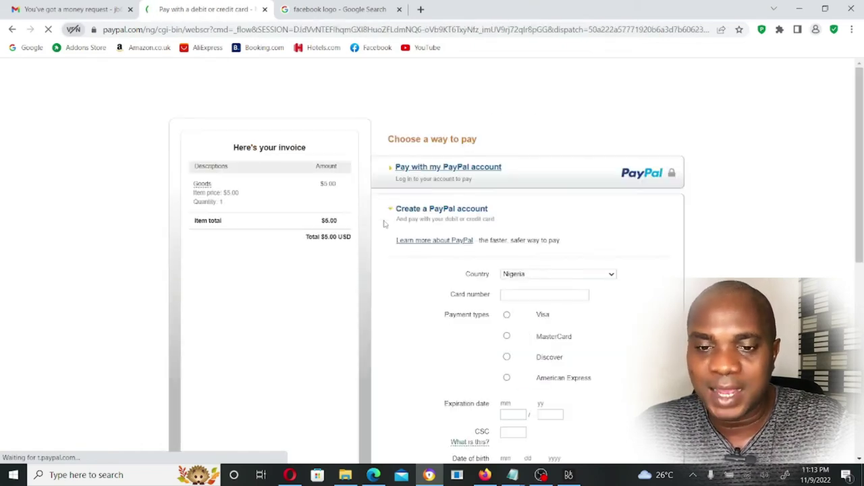
pyautogui.scroll(-2, 550, 246)
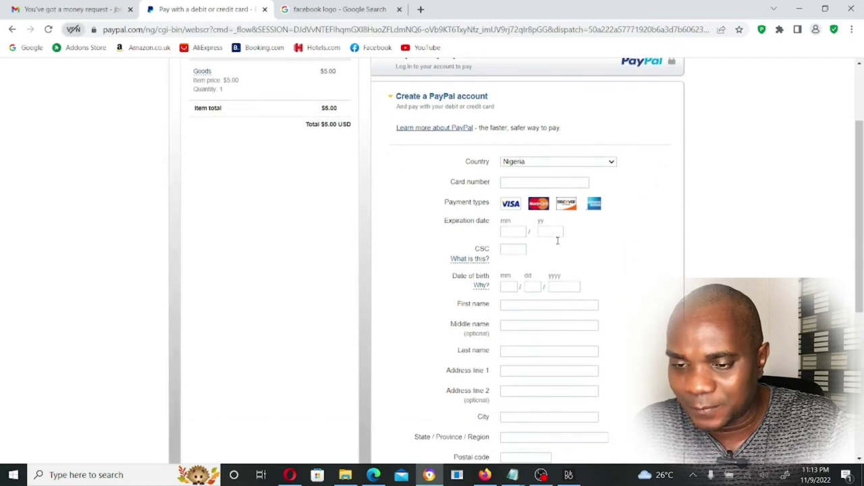
pyautogui.click(514, 181)
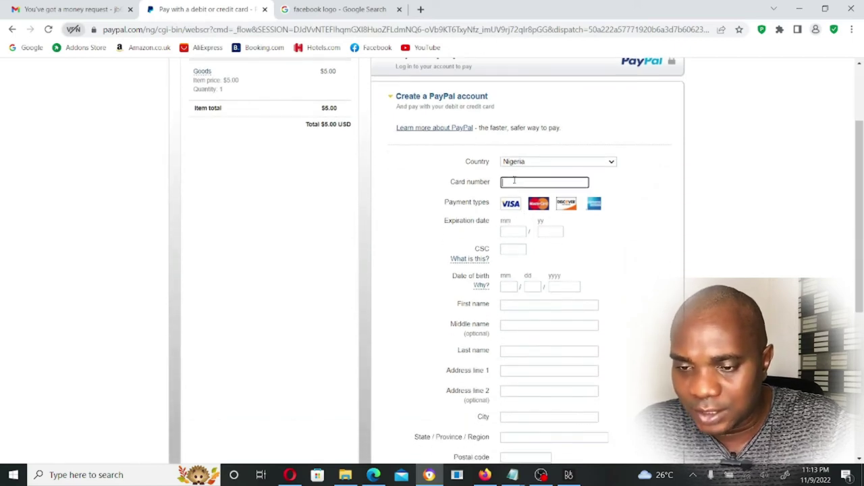
pyautogui.click(518, 234)
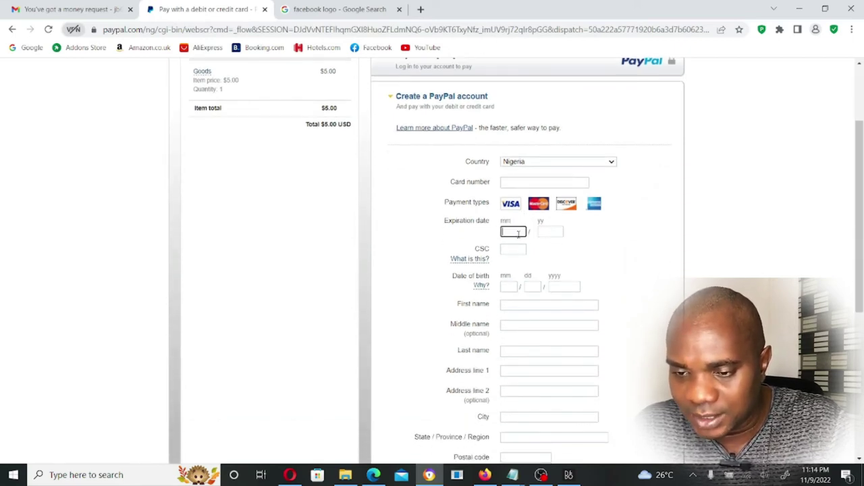
pyautogui.click(550, 231)
pyautogui.click(506, 252)
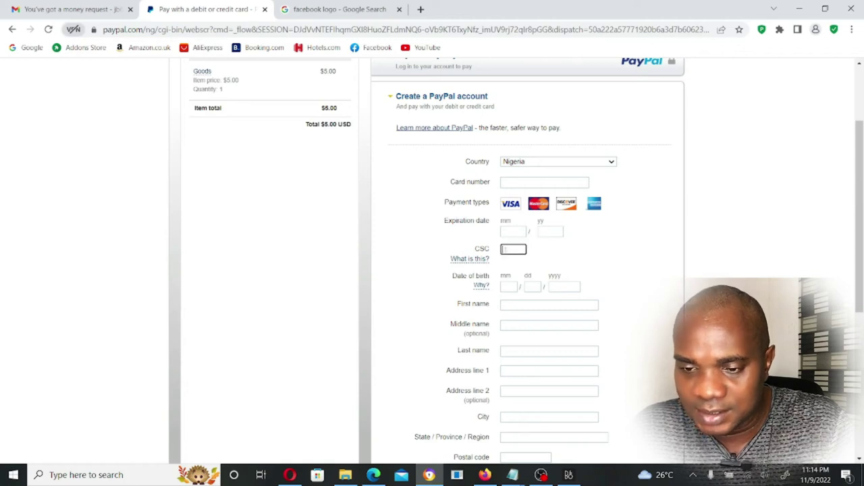
pyautogui.scroll(-2, 571, 248)
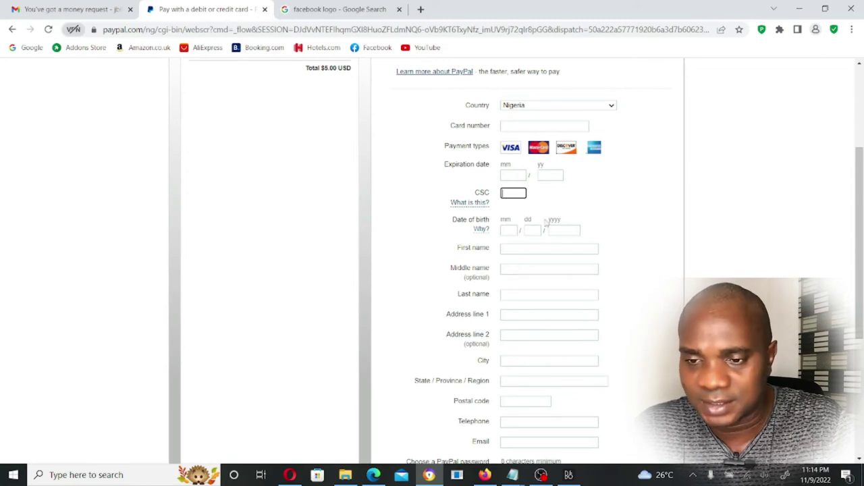
pyautogui.scroll(-1, 518, 227)
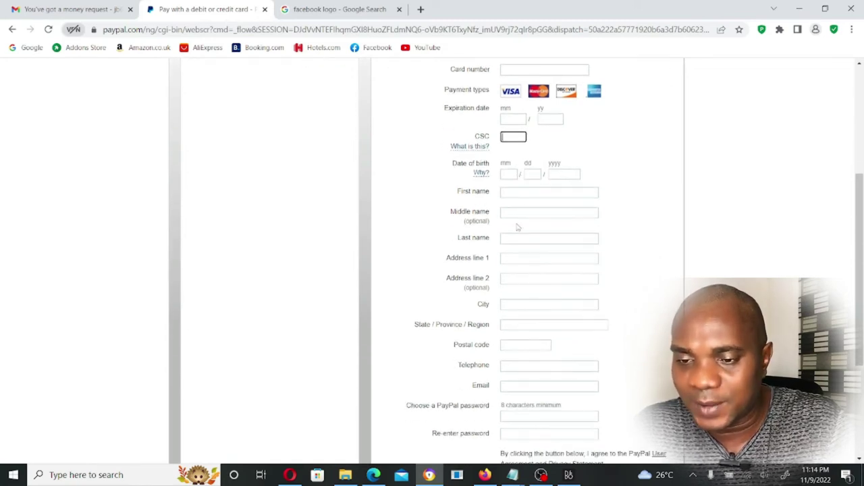
pyautogui.click(510, 175)
pyautogui.click(514, 193)
pyautogui.click(515, 237)
pyautogui.click(547, 215)
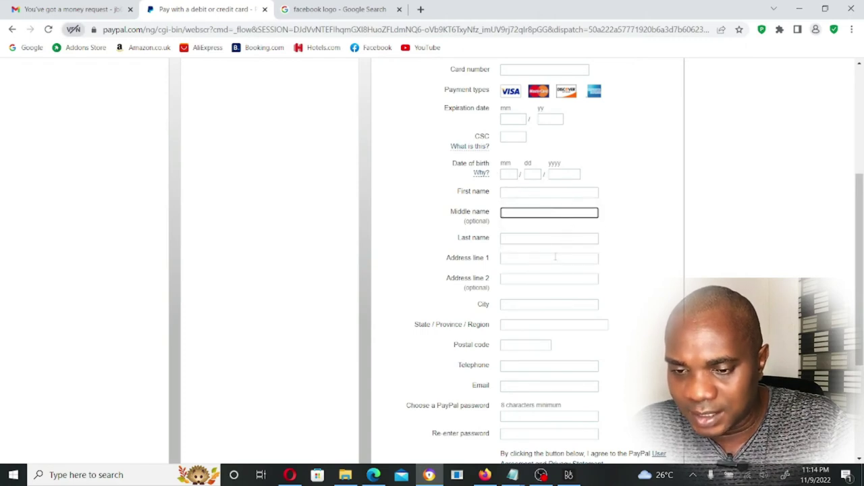
pyautogui.scroll(-2, 555, 278)
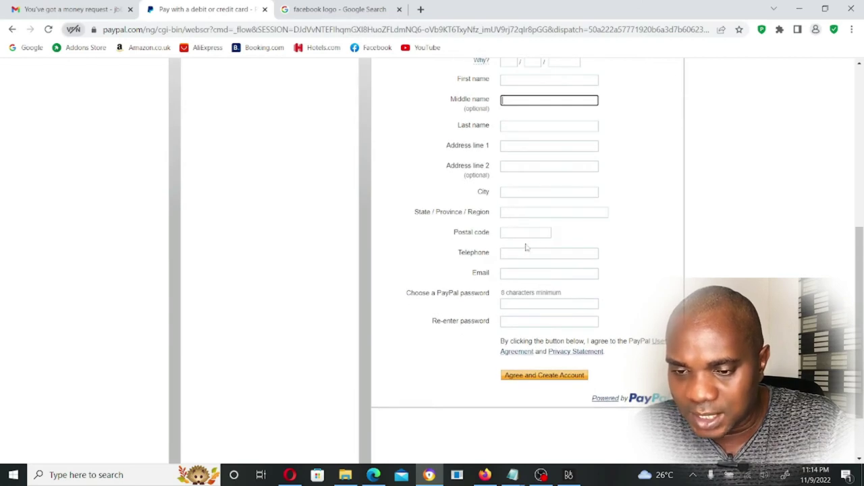
pyautogui.scroll(-1, 533, 316)
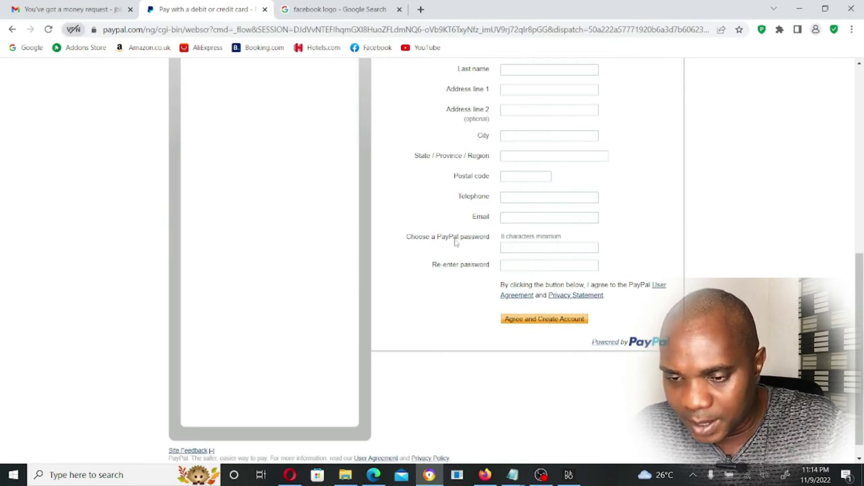
pyautogui.click(552, 327)
pyautogui.scroll(3, 609, 320)
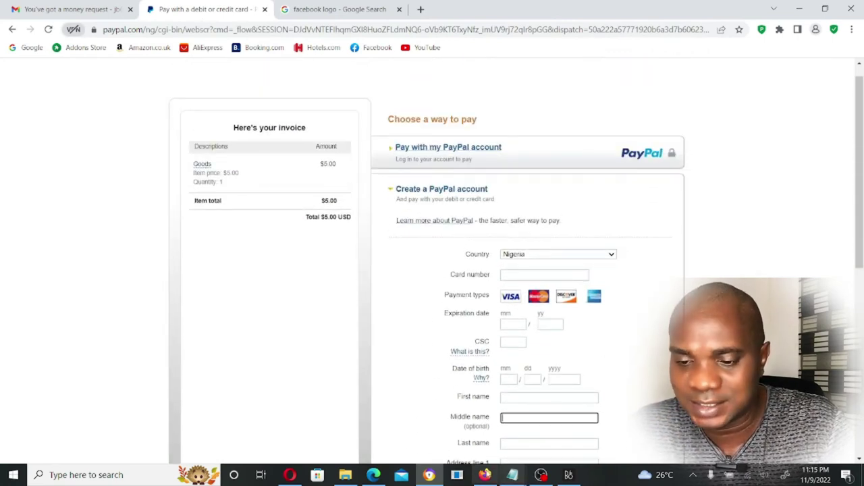
# - Return to the Firefox PayPal $5.00 request confirmation after briefly checking the Chrome card form
pyautogui.click(486, 474)
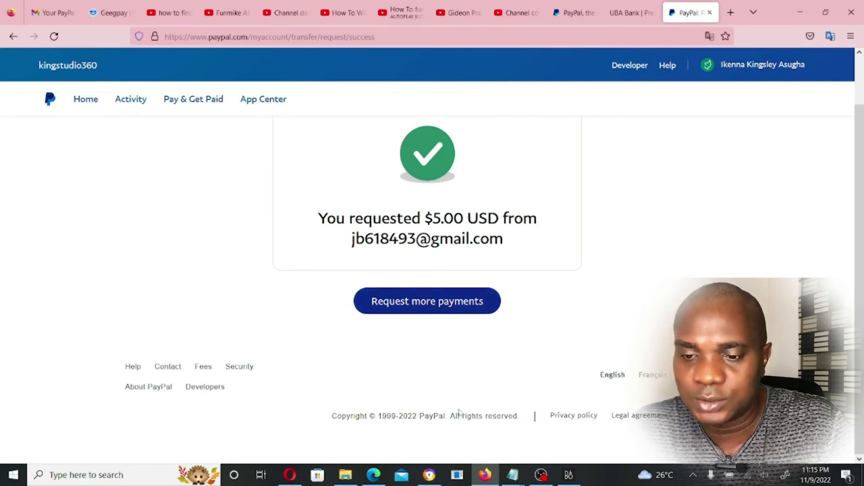
pyautogui.hotkey('alt', 'Tab')
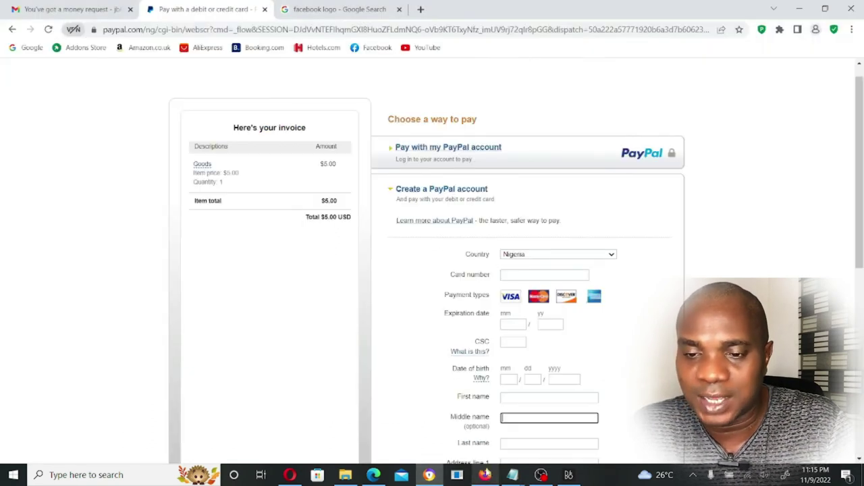
pyautogui.click(486, 474)
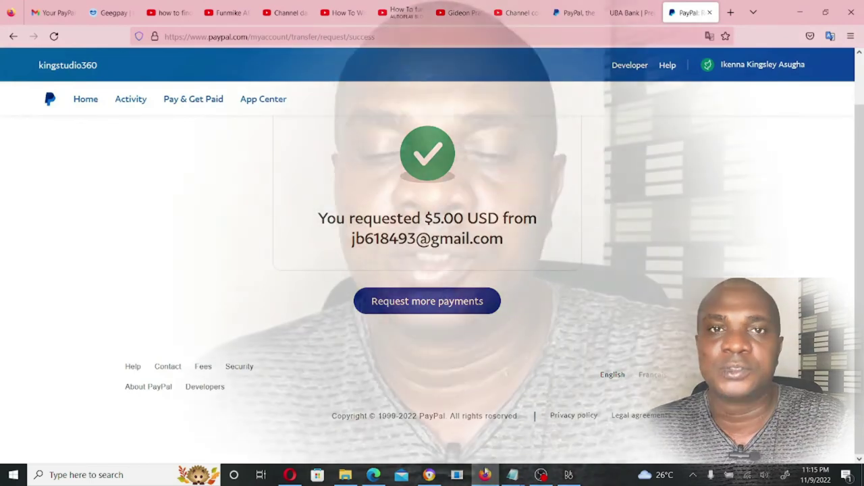